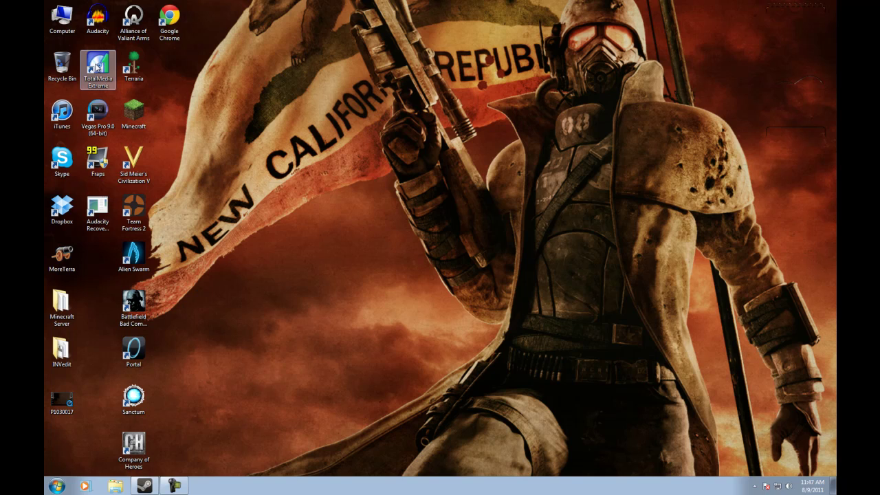
Launch TotalMedia Extreme and start the Record Video module to preview the Battlefield: Bad Company 2 feed
click(98, 66)
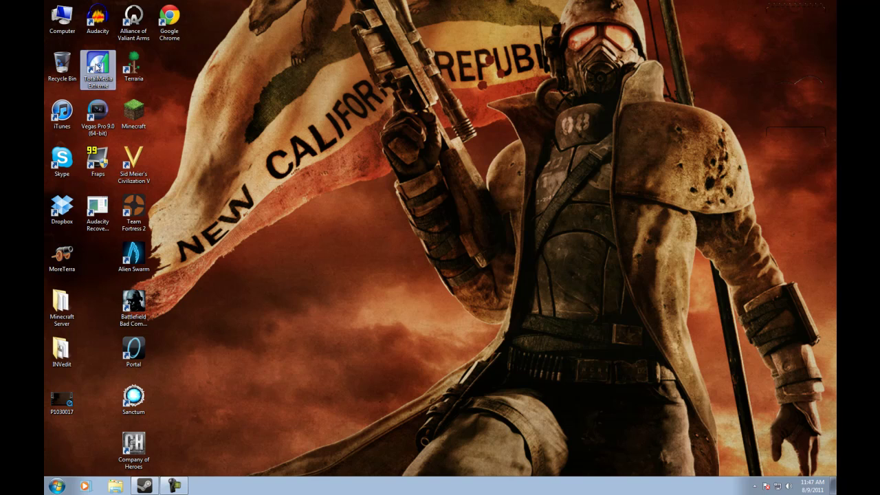
click(98, 67)
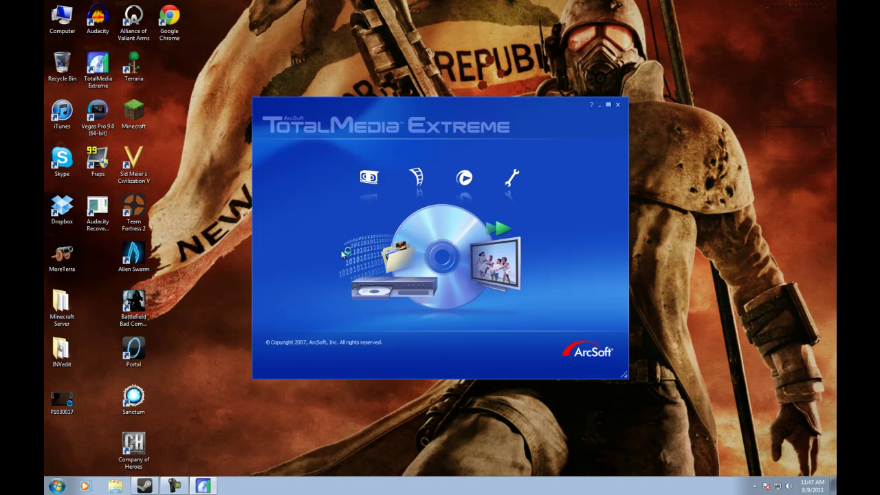
click(374, 180)
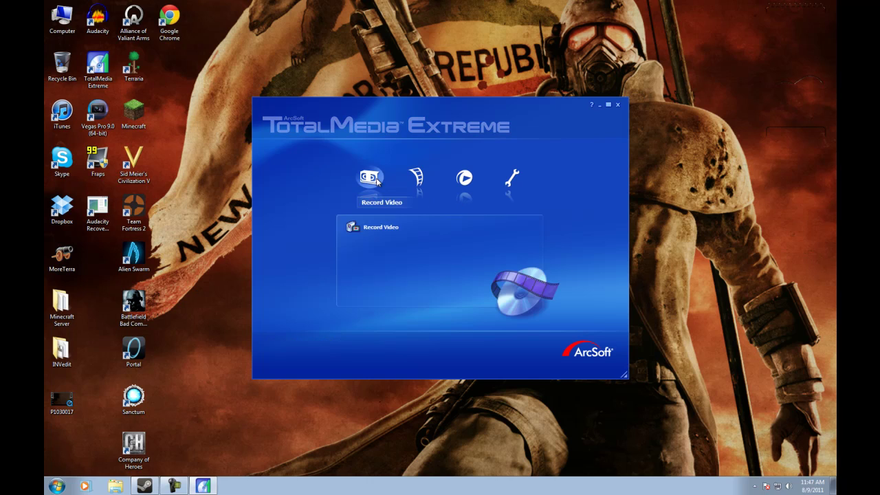
click(371, 226)
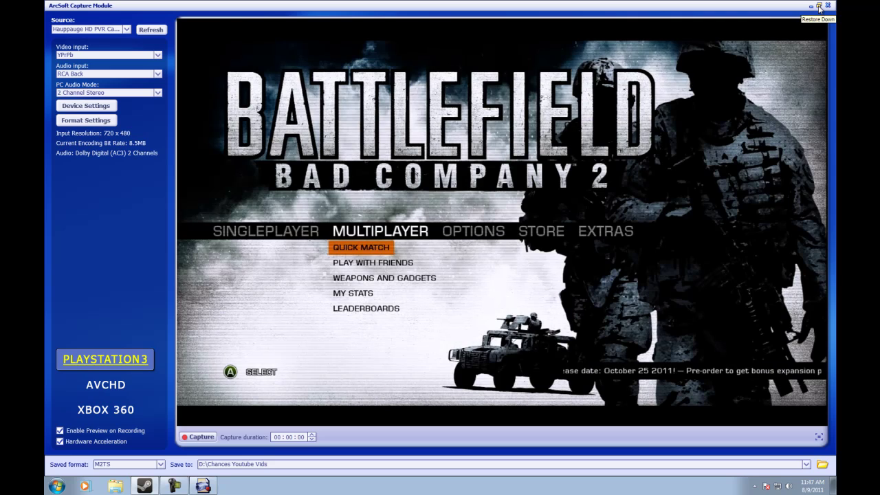
Restore the capture window from full screen and keep M2TS as the saved format
click(818, 5)
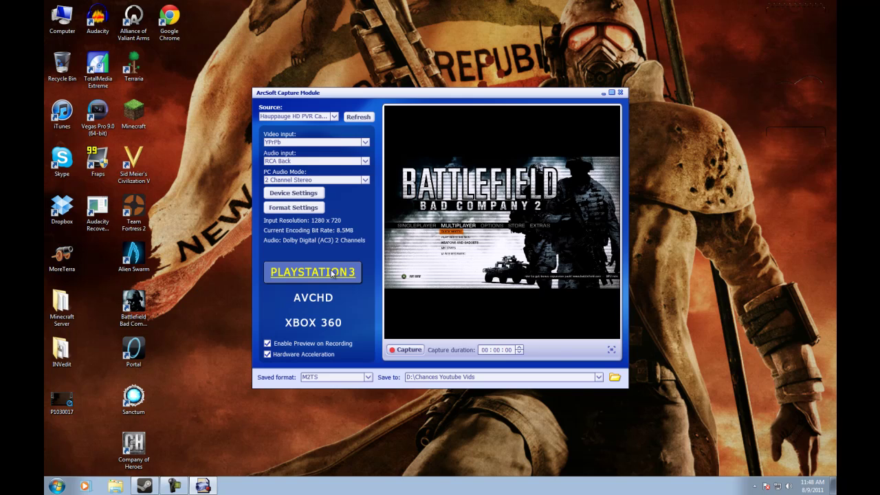
click(368, 377)
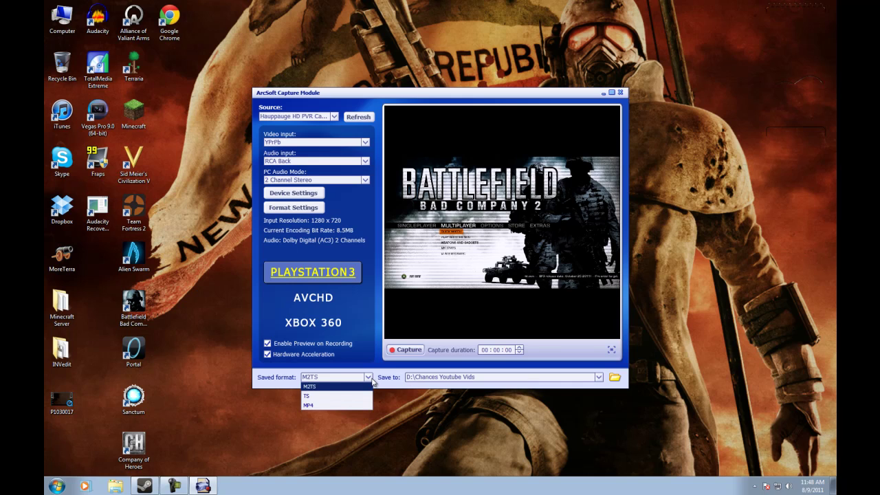
click(372, 381)
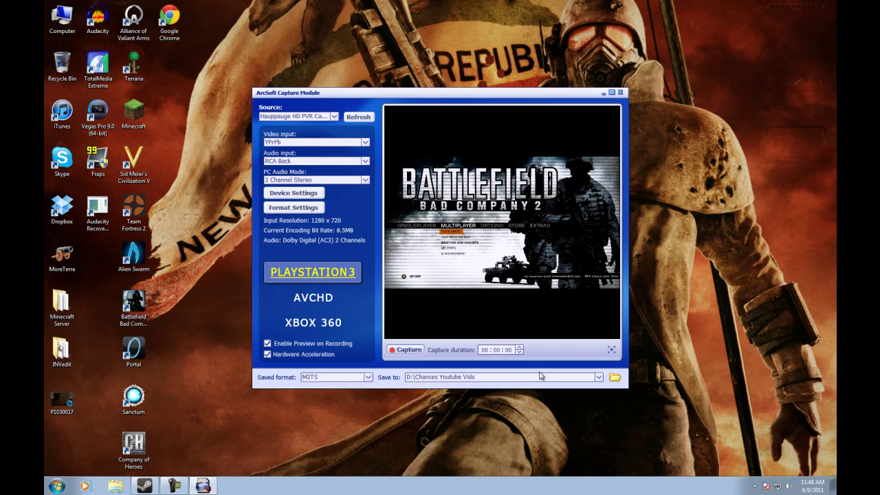
Confirm 2 Channel Stereo audio mode, RCA Back audio input and YPrPb video input
click(309, 180)
click(310, 180)
click(312, 162)
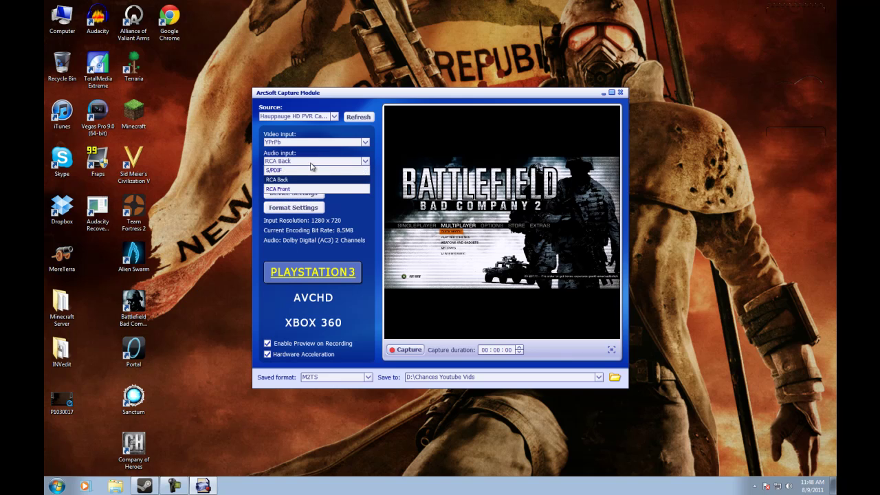
click(312, 165)
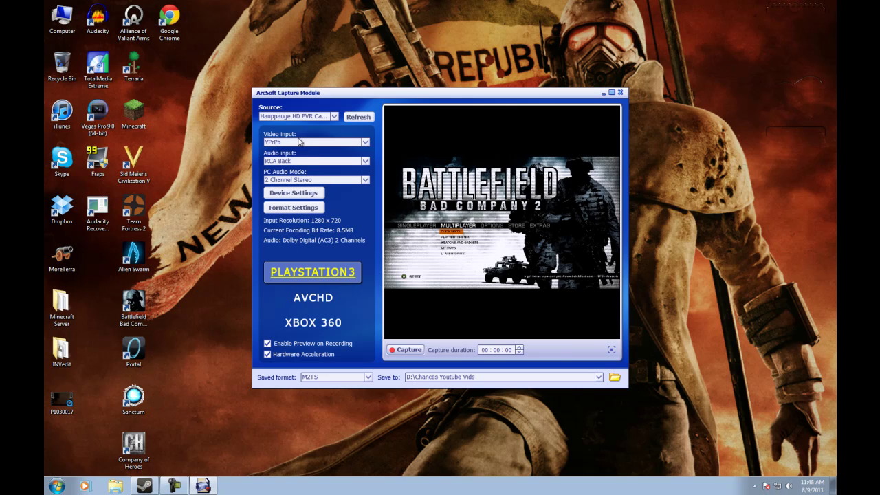
click(297, 143)
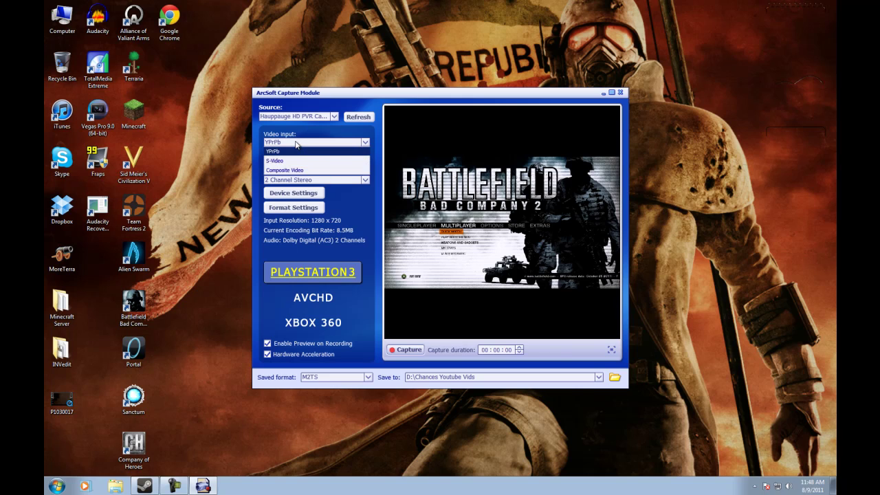
click(296, 143)
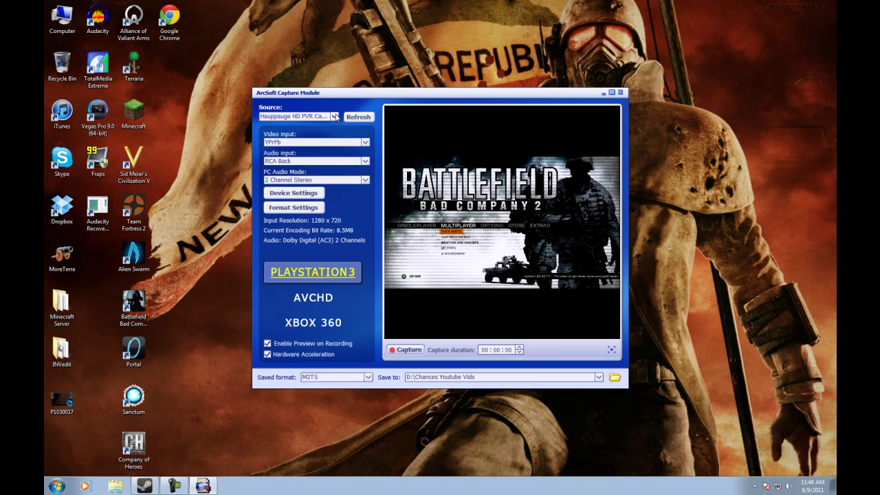
click(281, 194)
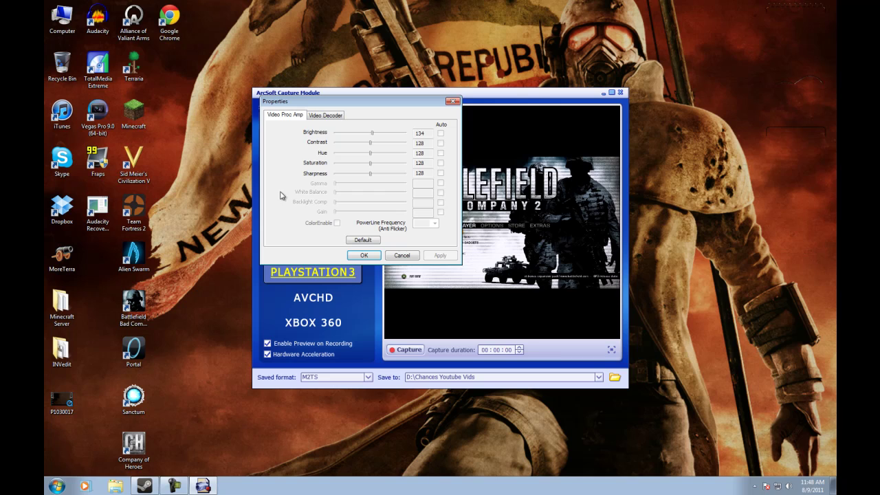
click(323, 115)
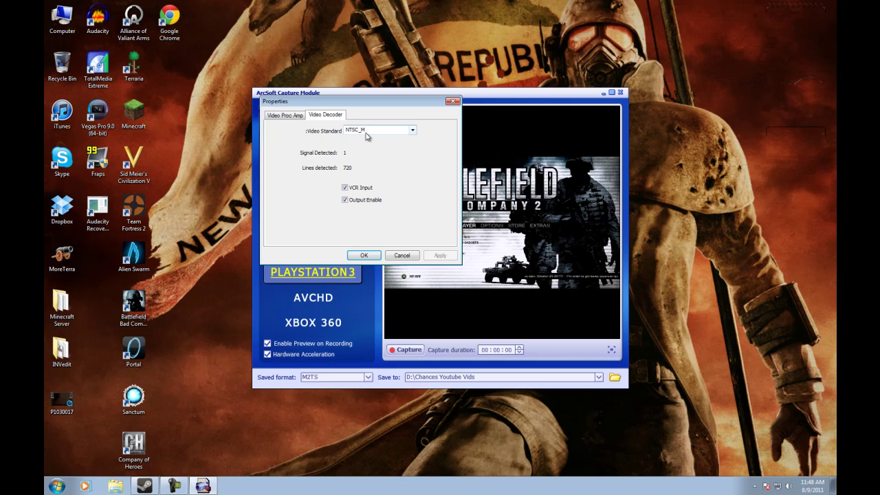
click(363, 253)
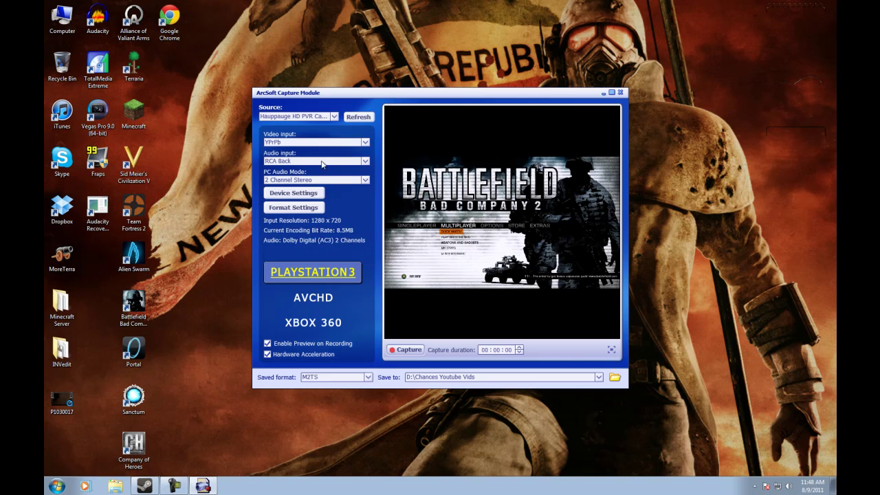
click(303, 209)
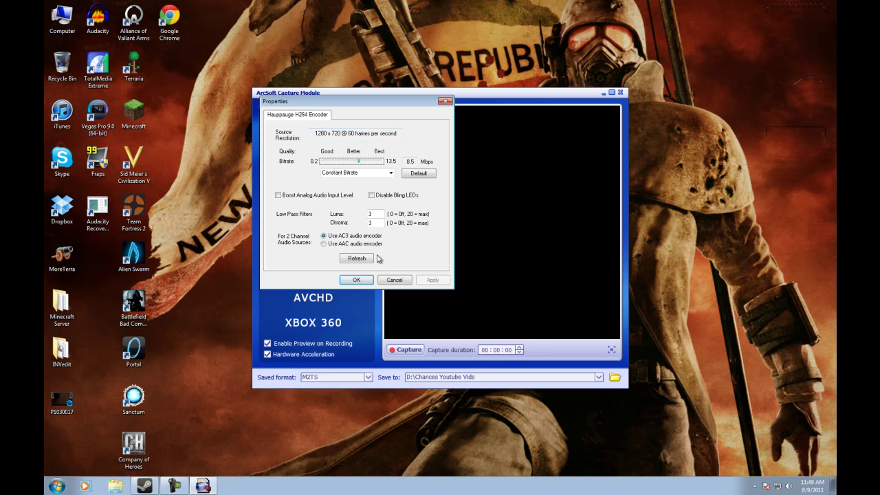
click(369, 282)
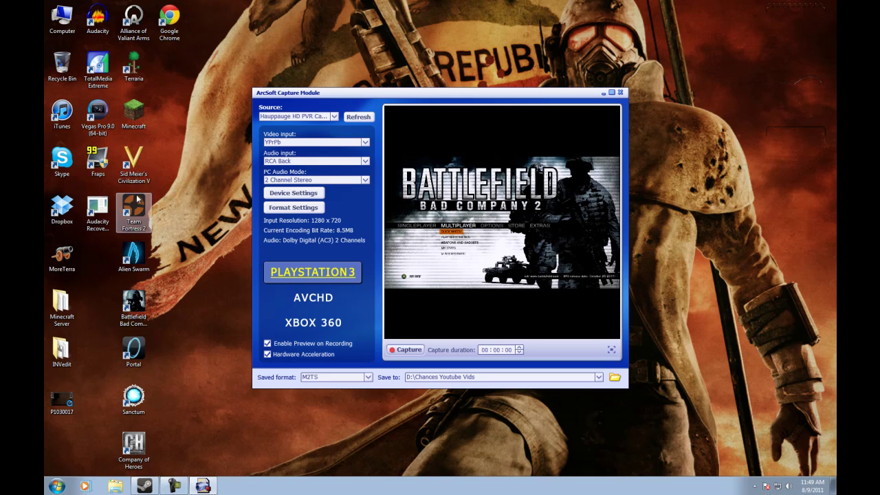
Launch Audacity with an empty project, then bring the CaptureModule window back to front
click(108, 20)
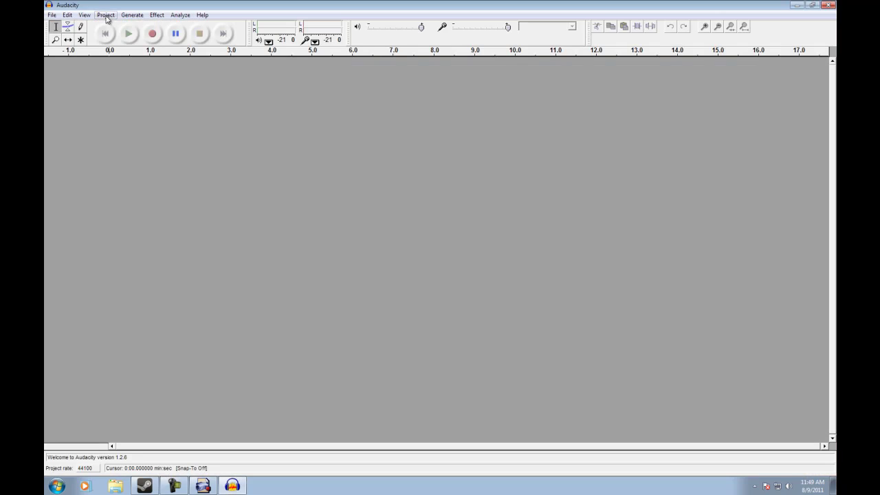
click(206, 488)
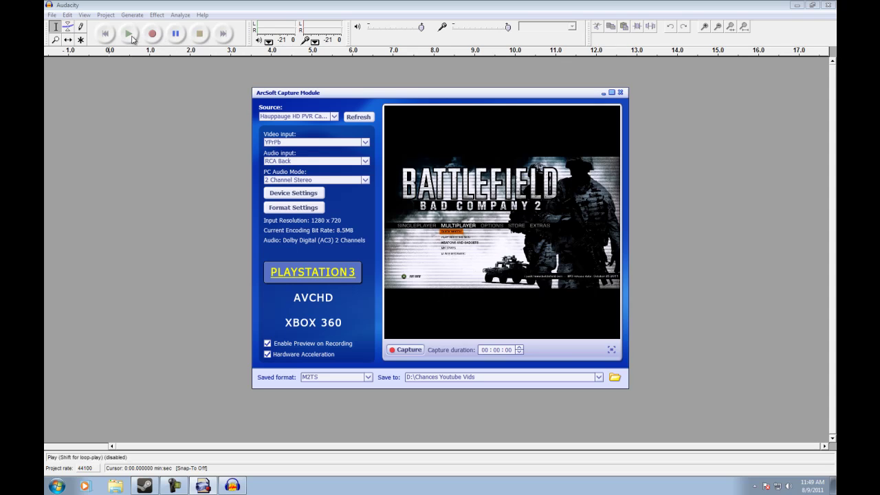
Record a brief game capture with Audacity commentary, then Undo Record to discard the track
click(422, 348)
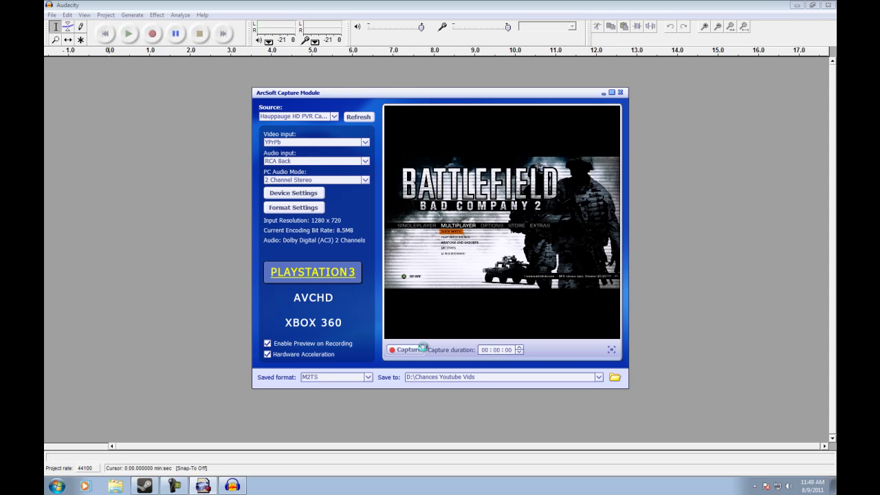
click(151, 34)
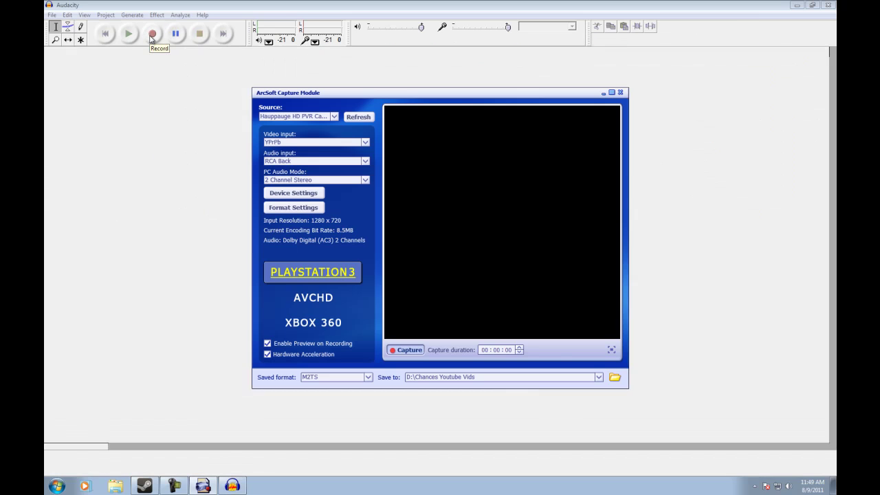
click(205, 485)
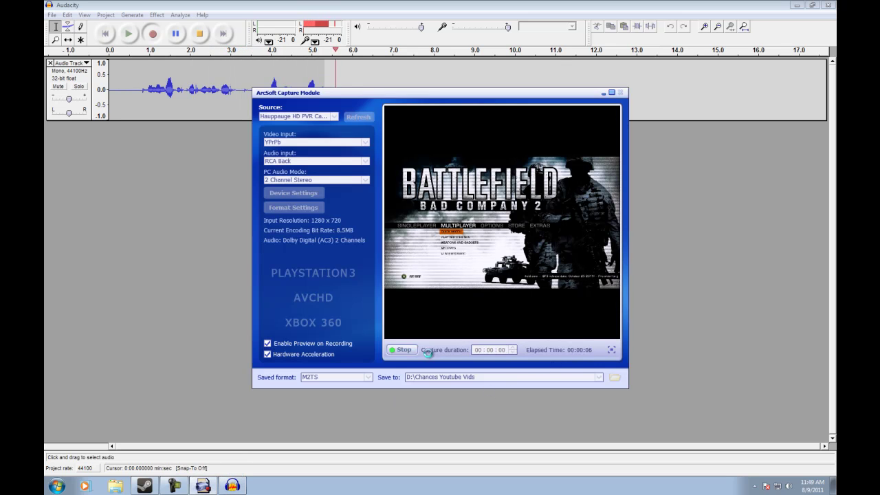
click(411, 350)
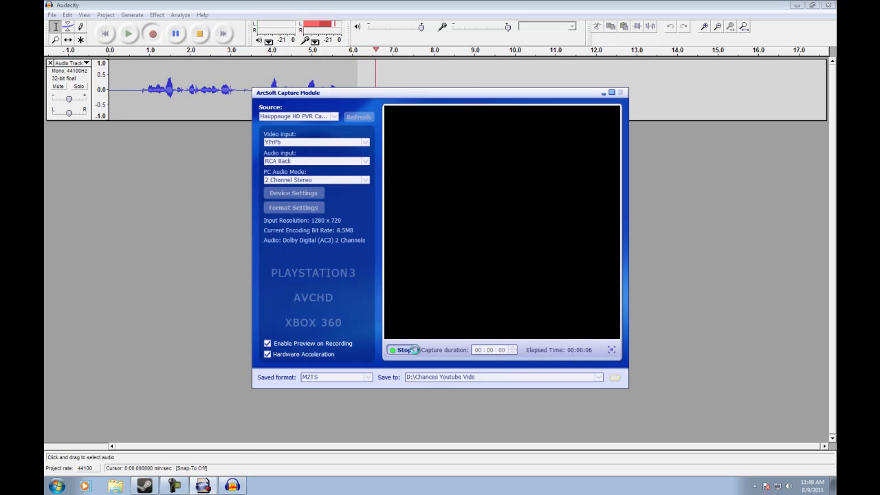
click(199, 33)
click(69, 15)
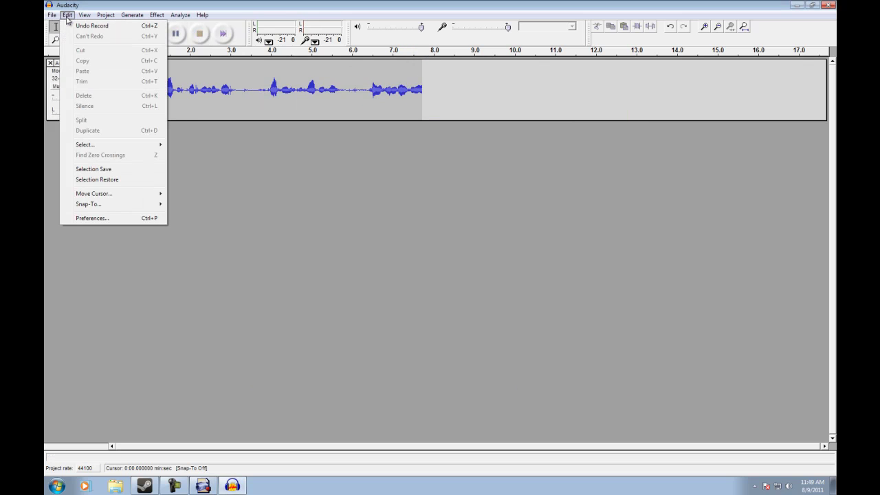
click(86, 28)
Close Audacity, leaving the ArcSoft capture window over the desktop
click(830, 5)
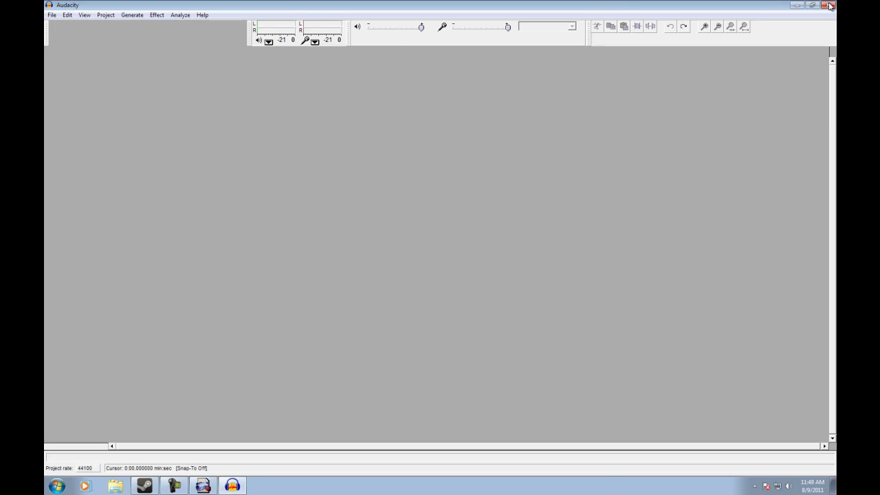